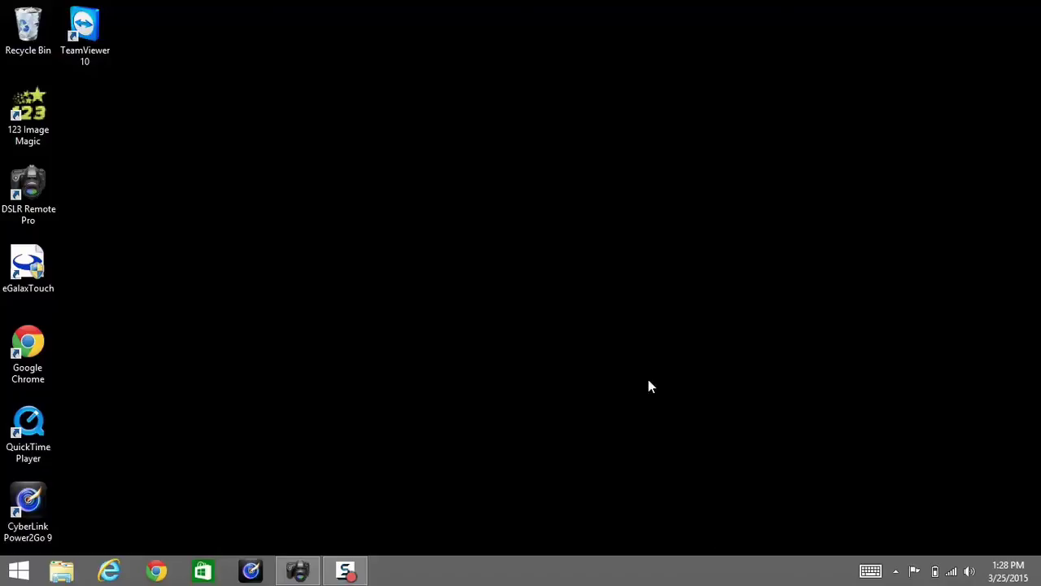
Bring DSLR Remote Pro forward and open the Photobooth print layout editor.
{"action": "left_click", "coordinate": [298, 572]}
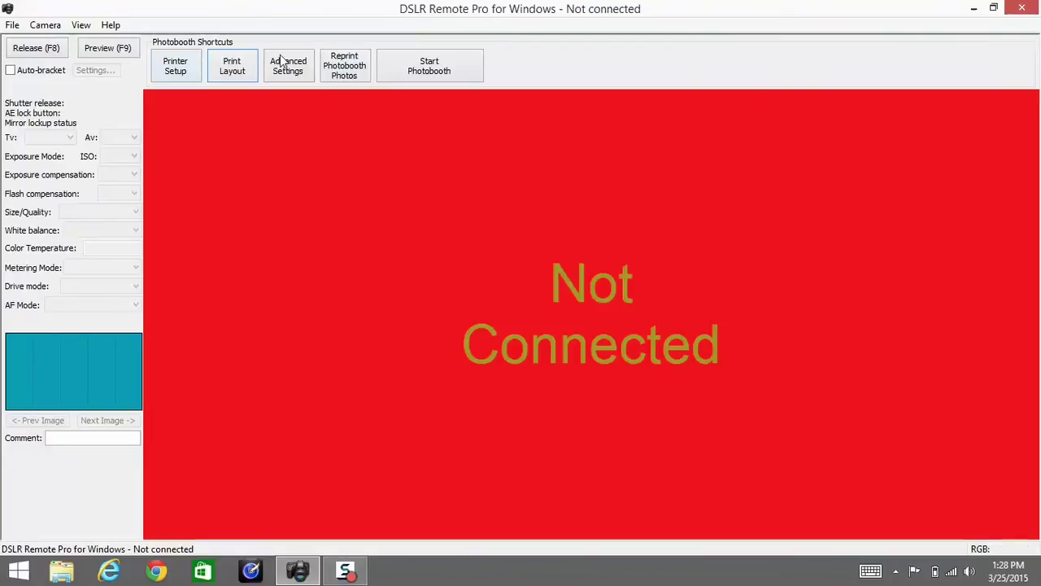
{"action": "left_click", "coordinate": [233, 72]}
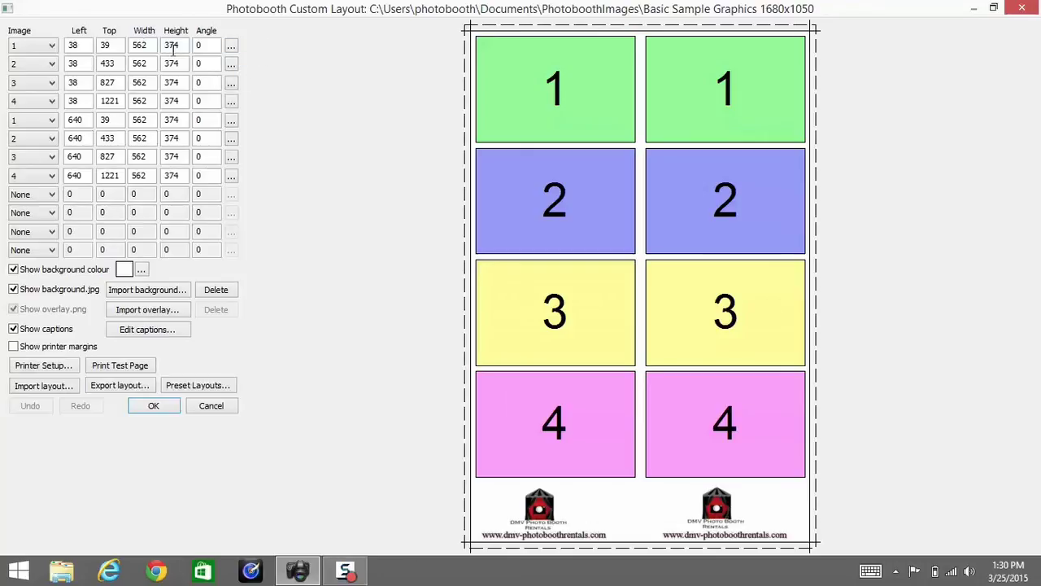
{"action": "double_click", "coordinate": [113, 45]}
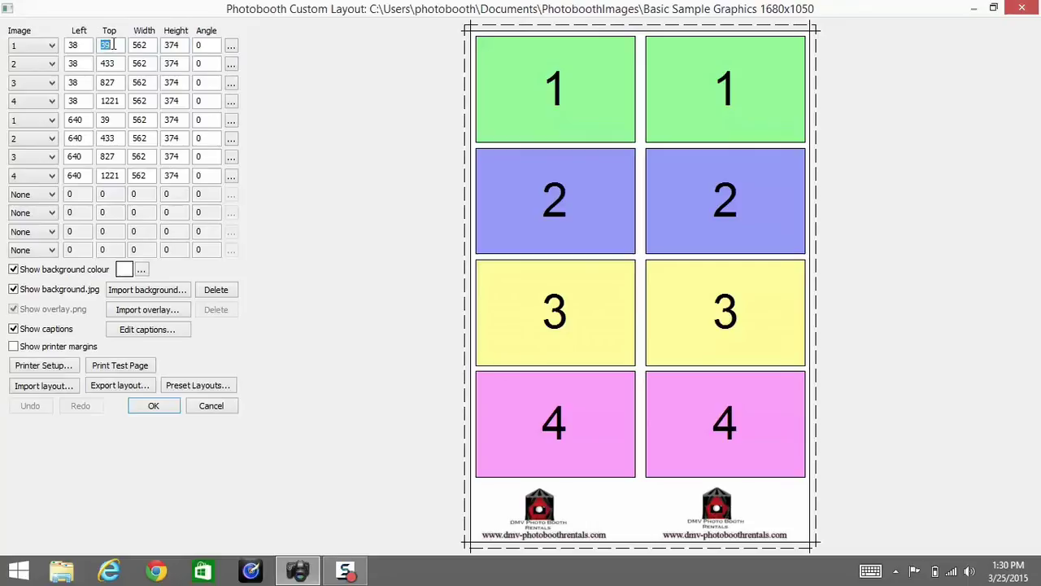
{"action": "left_click", "coordinate": [231, 50]}
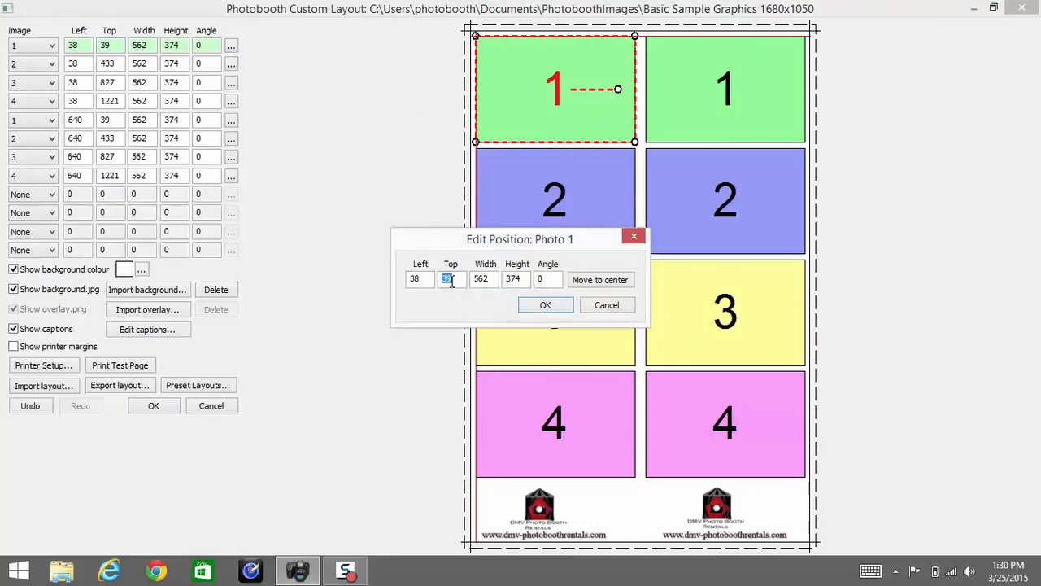
{"action": "type", "text": "50"}
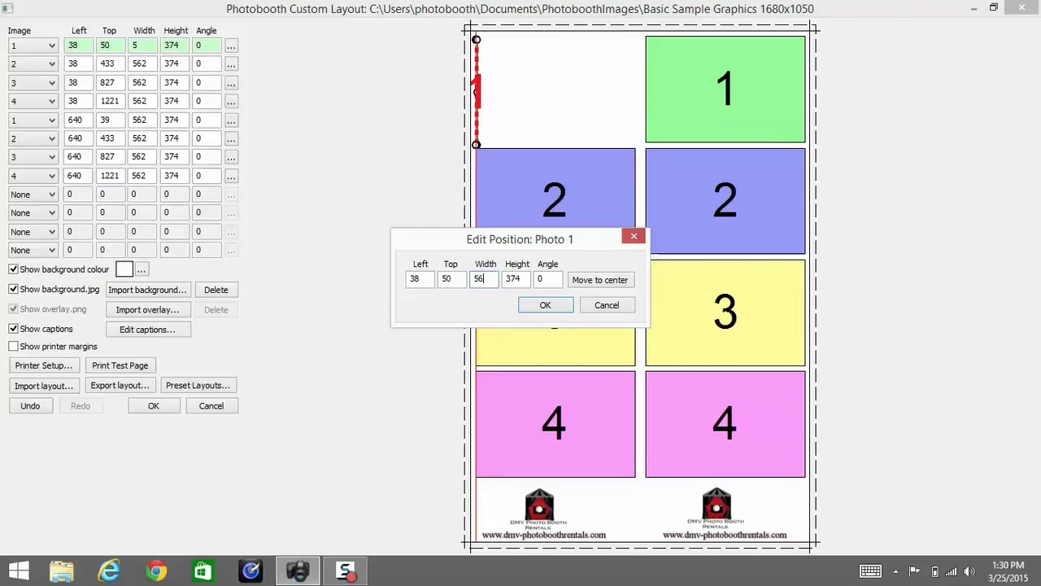
{"action": "type", "text": "2"}
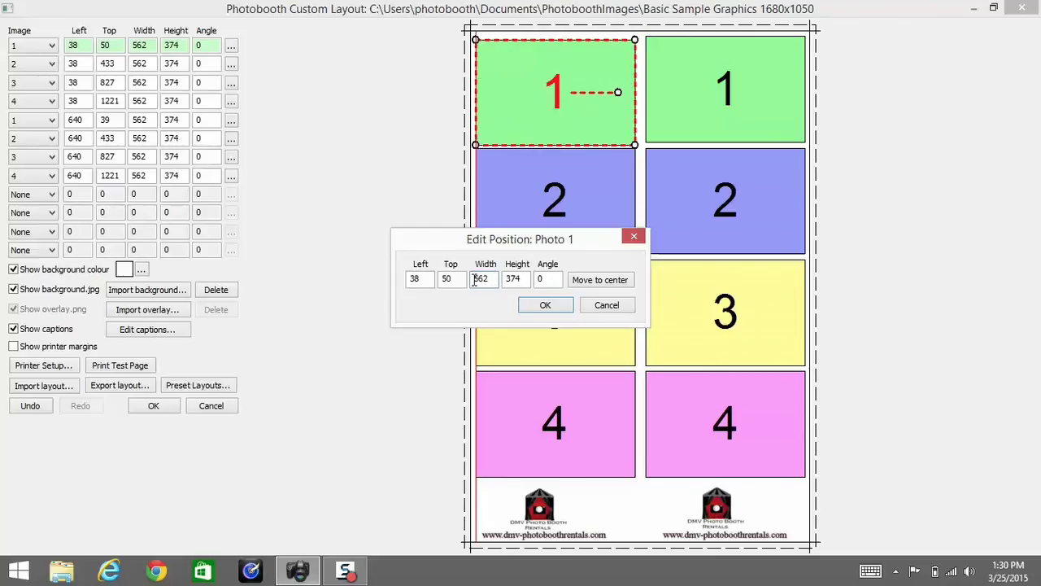
{"action": "key", "text": "BackSpace"}
{"action": "type", "text": "39"}
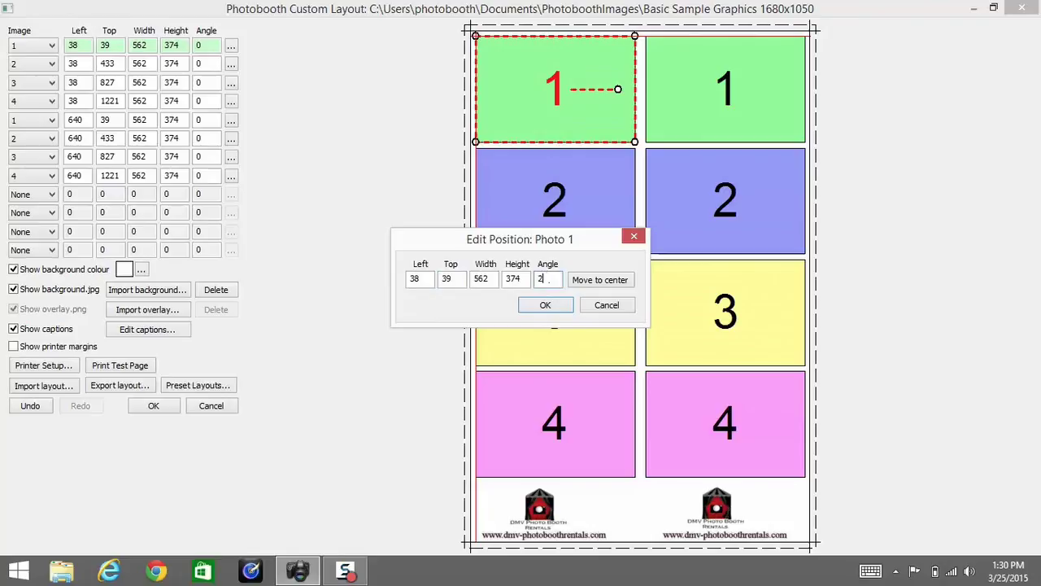
{"action": "type", "text": "8"}
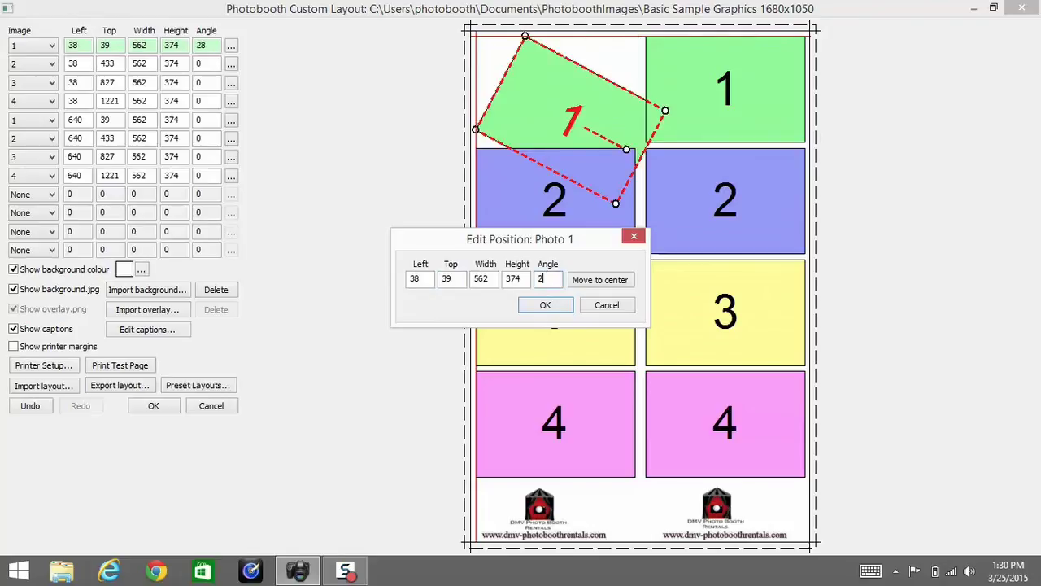
{"action": "key", "text": "BackSpace"}
{"action": "type", "text": "18-"}
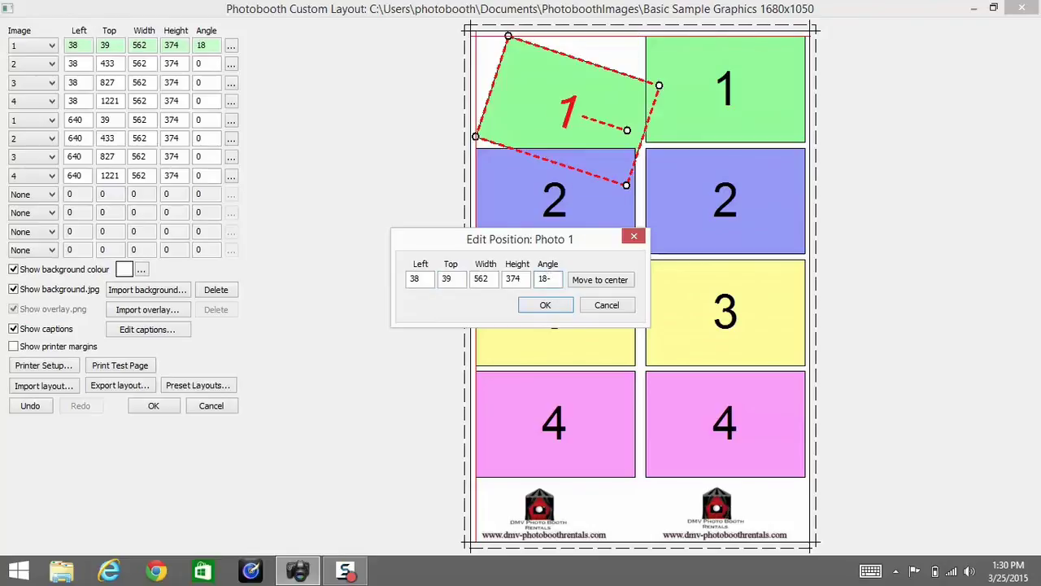
{"action": "type", "text": "0"}
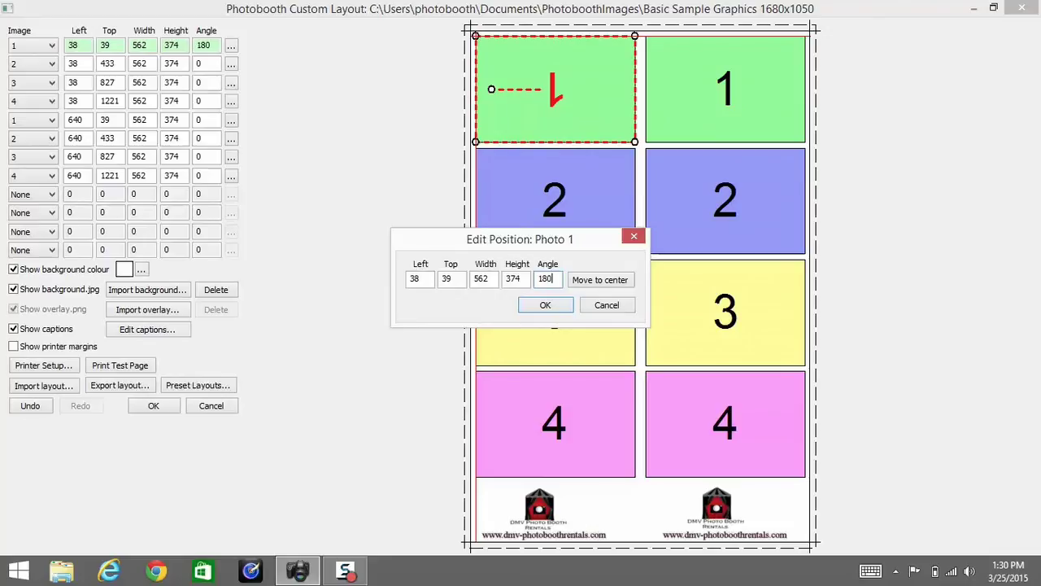
{"action": "key", "text": "BackSpace"}
{"action": "key", "text": "BackSpace"}
{"action": "type", "text": "0"}
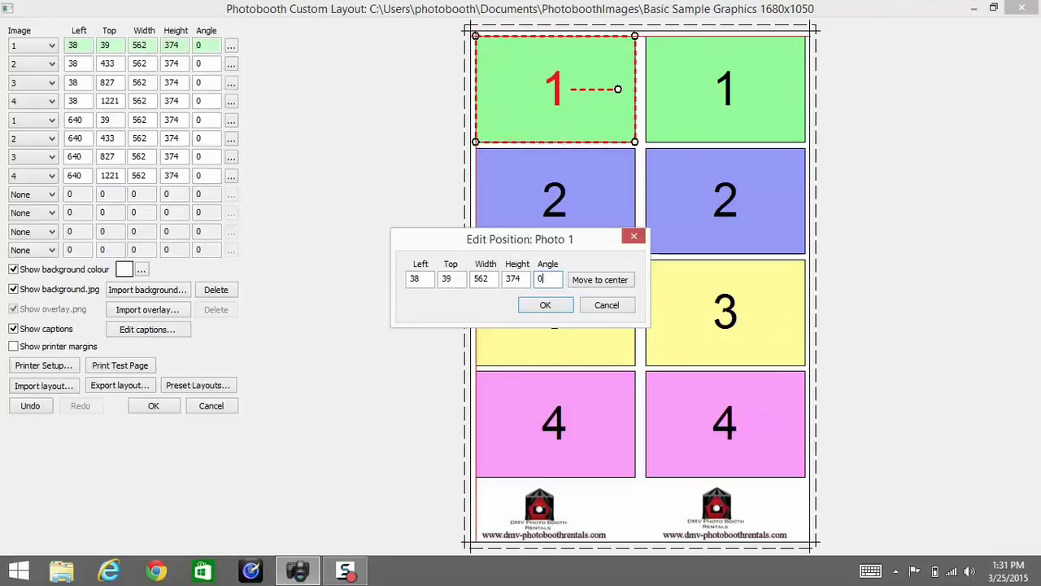
{"action": "left_click", "coordinate": [541, 306]}
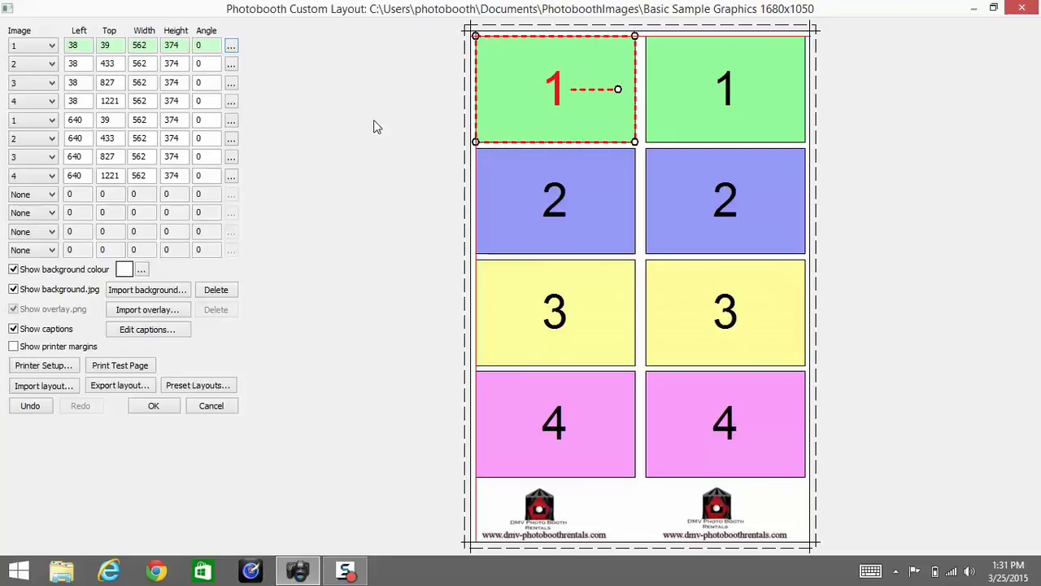
{"action": "left_click", "coordinate": [716, 70]}
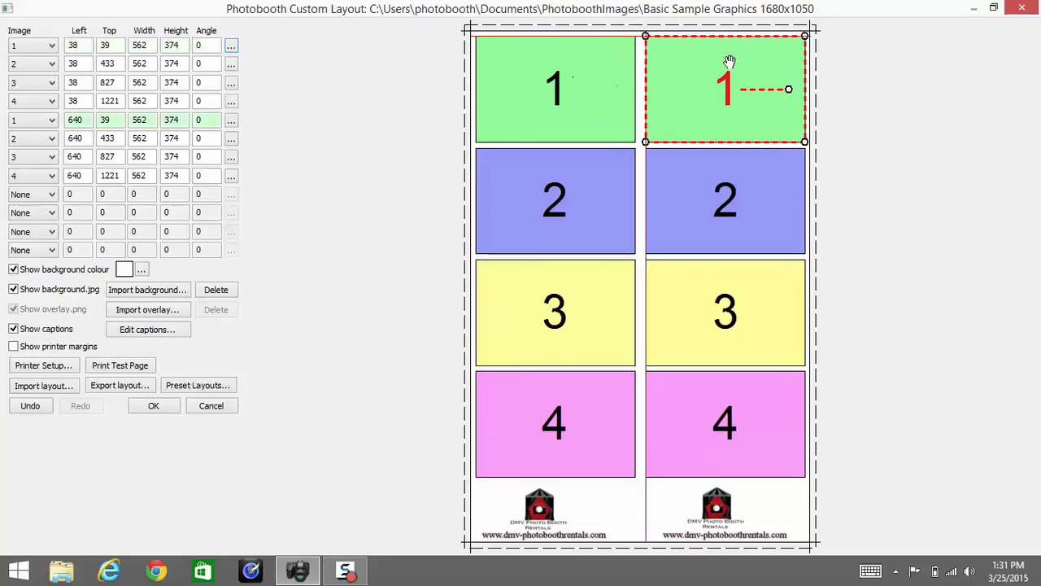
{"action": "left_click", "coordinate": [625, 195]}
{"action": "left_click", "coordinate": [729, 196]}
{"action": "left_click", "coordinate": [575, 327]}
{"action": "left_click", "coordinate": [711, 328]}
{"action": "left_click", "coordinate": [715, 419]}
{"action": "left_click", "coordinate": [588, 418]}
{"action": "left_click_drag", "start_coordinate": [587, 418], "coordinate": [786, 236]}
{"action": "key", "text": "ctrl+z"}
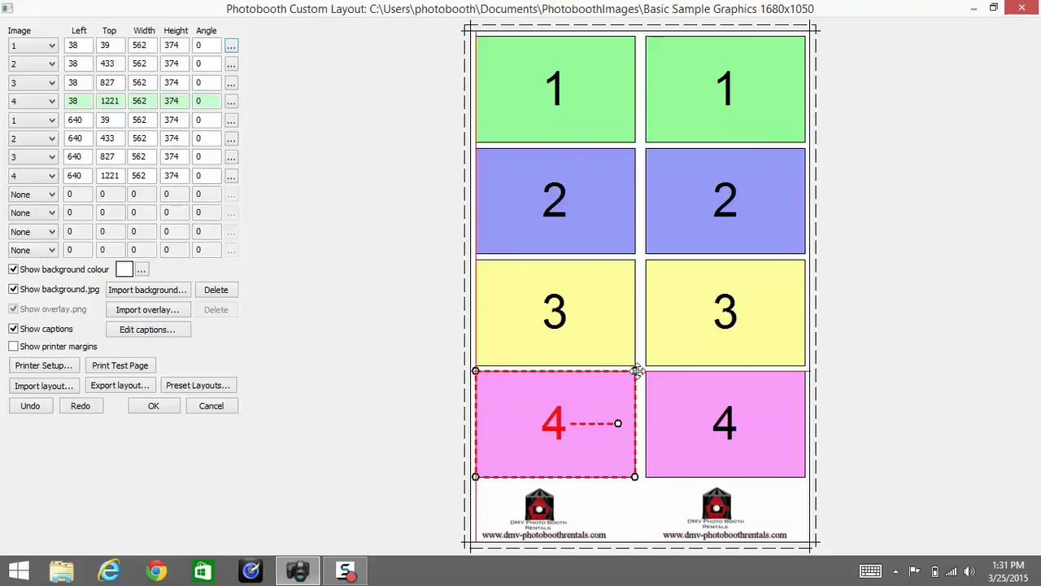
{"action": "left_click_drag", "start_coordinate": [634, 371], "coordinate": [858, 6]}
{"action": "key", "text": "ctrl+z"}
{"action": "left_click", "coordinate": [142, 271]}
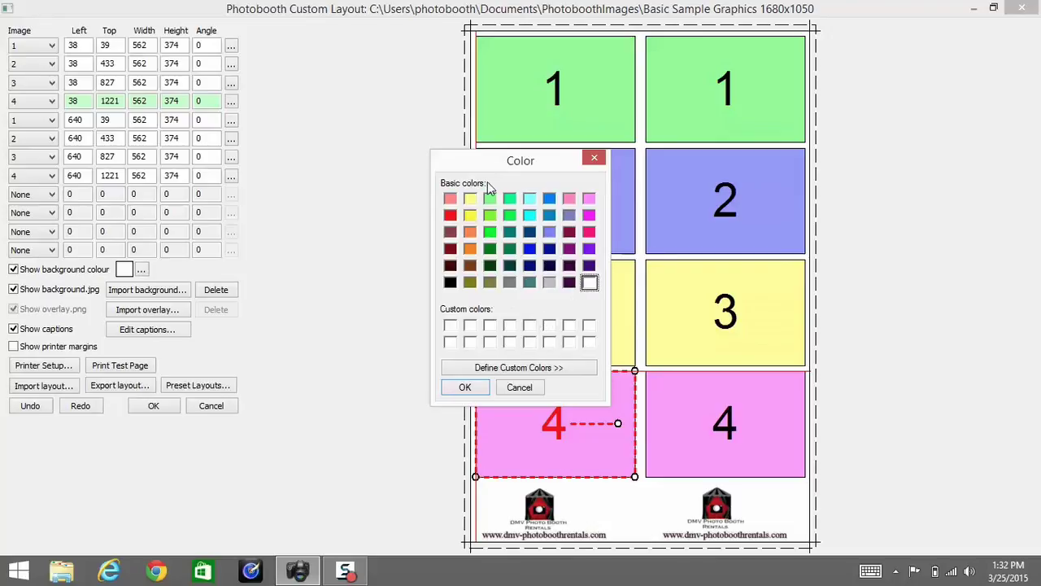
{"action": "left_click", "coordinate": [452, 248]}
{"action": "left_click", "coordinate": [468, 388]}
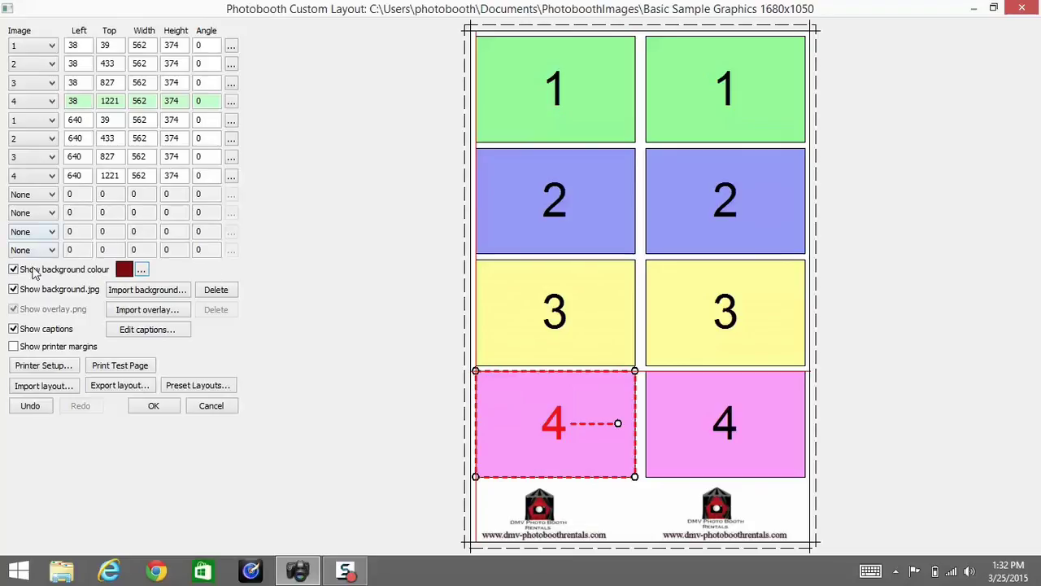
{"action": "left_click", "coordinate": [15, 291]}
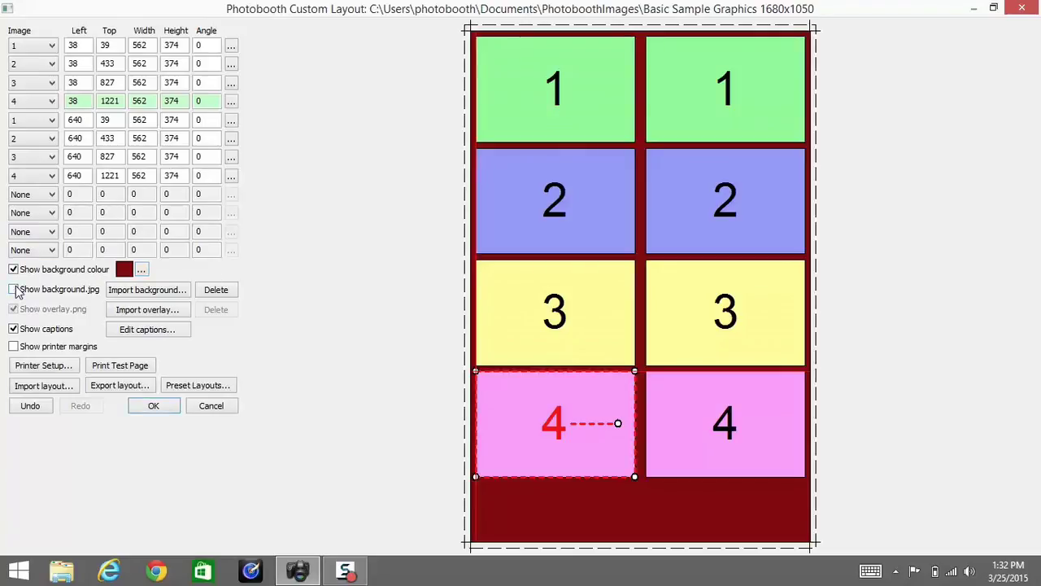
{"action": "left_click", "coordinate": [13, 290]}
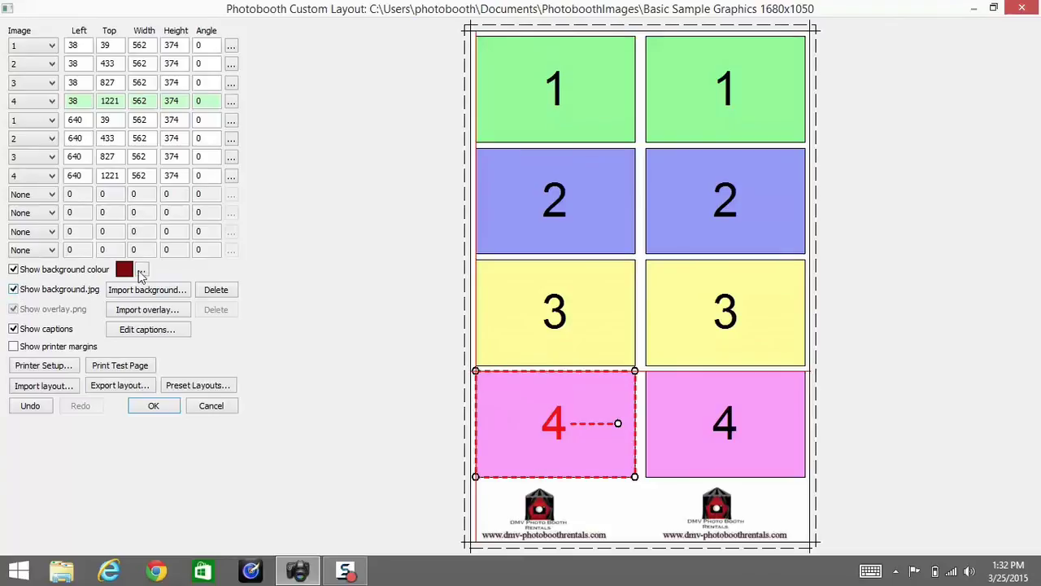
{"action": "left_click", "coordinate": [140, 269]}
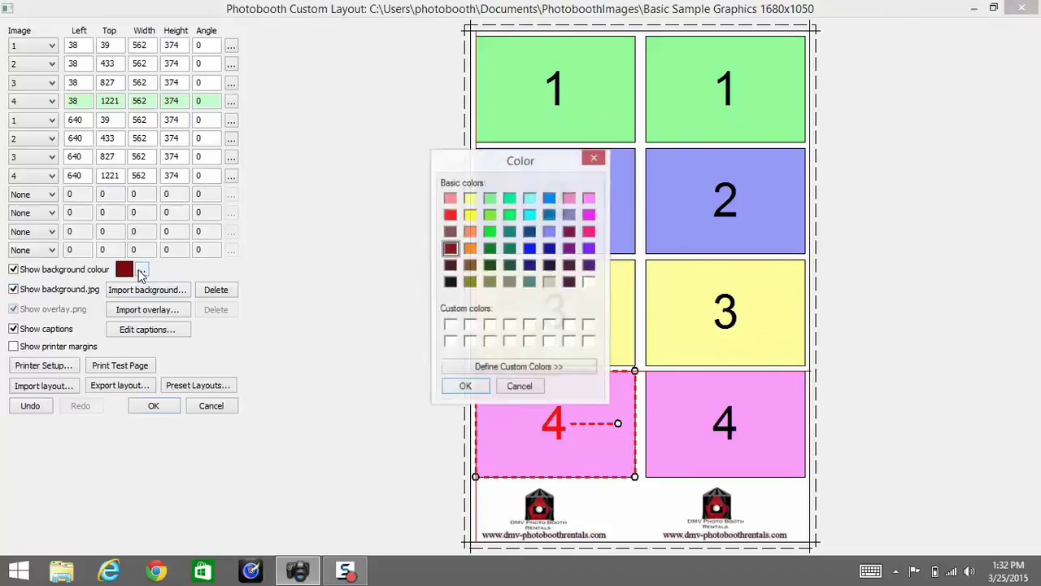
{"action": "left_click", "coordinate": [589, 282]}
{"action": "left_click", "coordinate": [464, 387]}
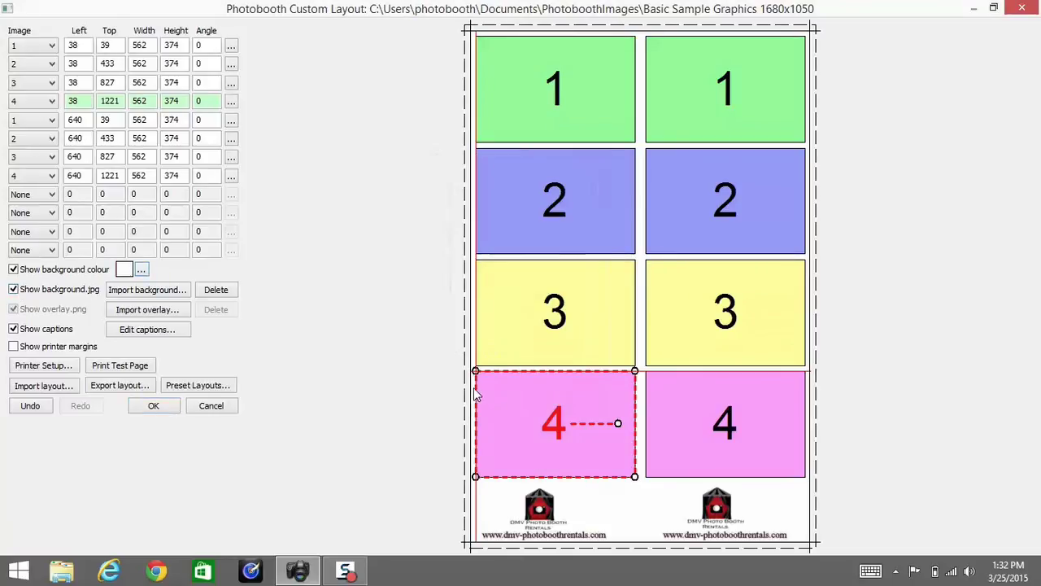
{"action": "left_click", "coordinate": [145, 293]}
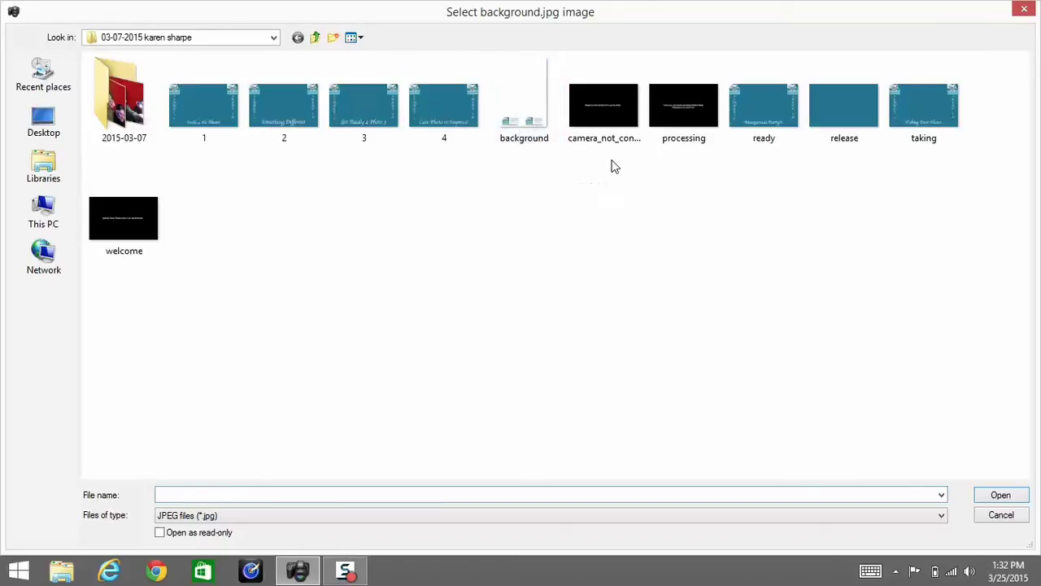
{"action": "left_click", "coordinate": [1011, 519]}
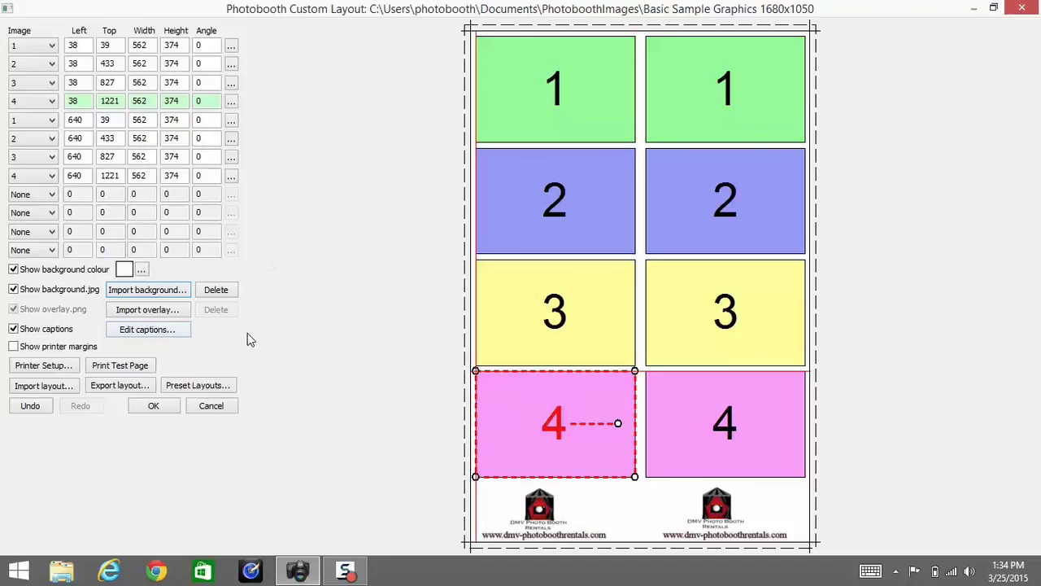
Replace Caption 1's wording with 'NEW CAPTION' in the caption editor.
{"action": "left_click", "coordinate": [148, 330]}
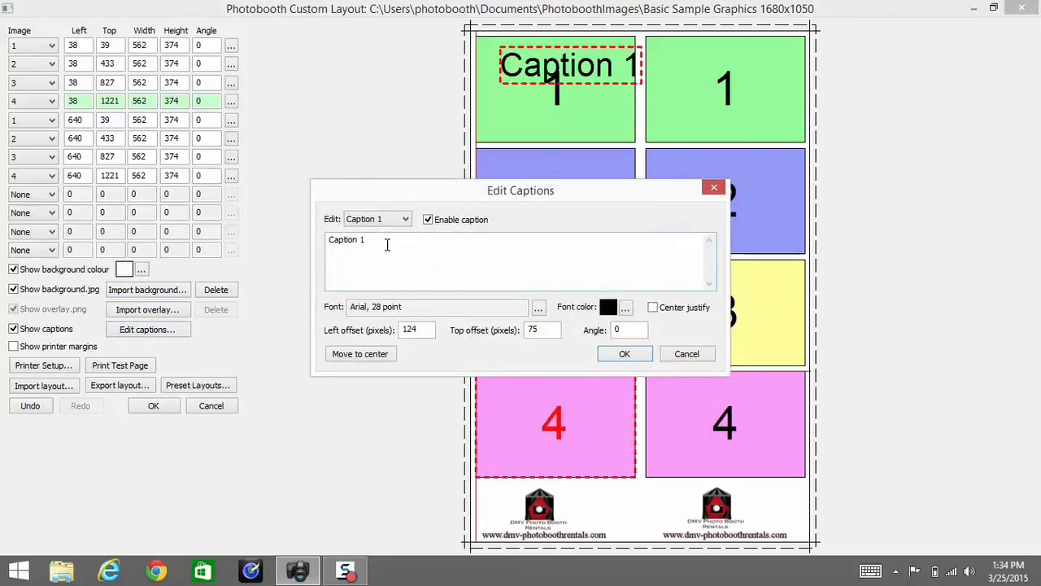
{"action": "left_click", "coordinate": [379, 221]}
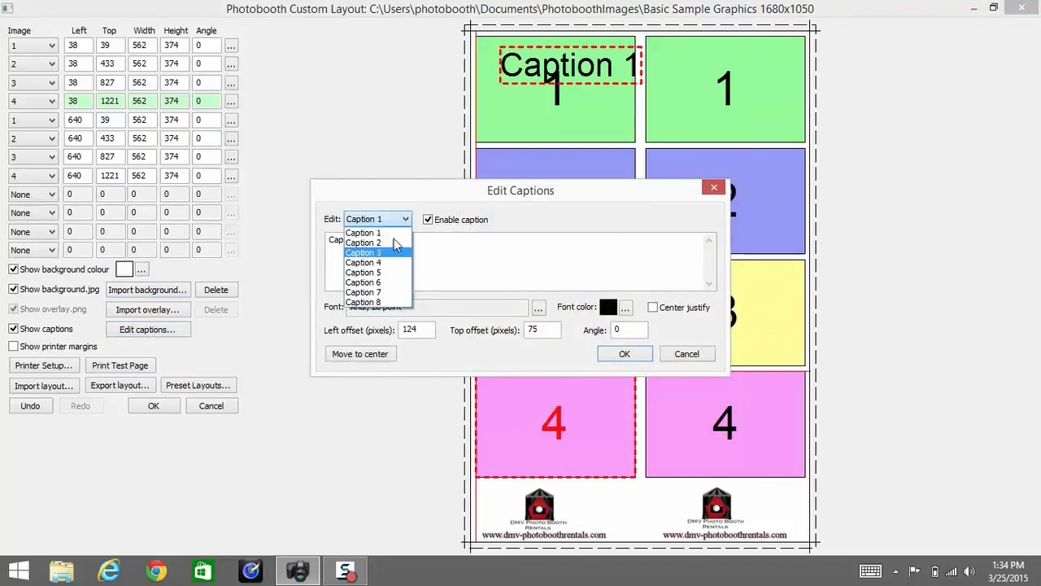
{"action": "left_click", "coordinate": [375, 232]}
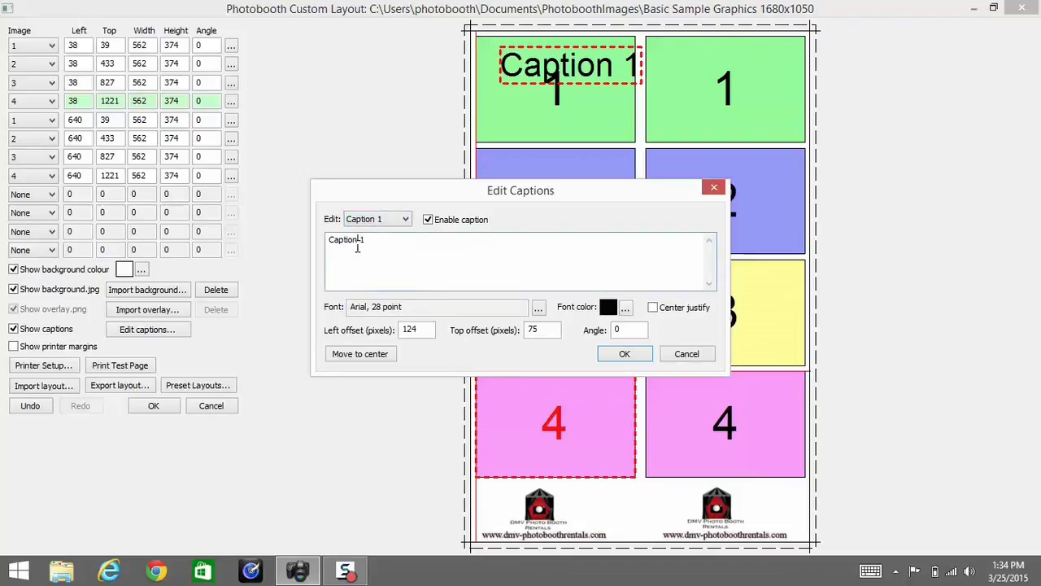
{"action": "double_click", "coordinate": [356, 242]}
{"action": "key", "text": "BackSpace"}
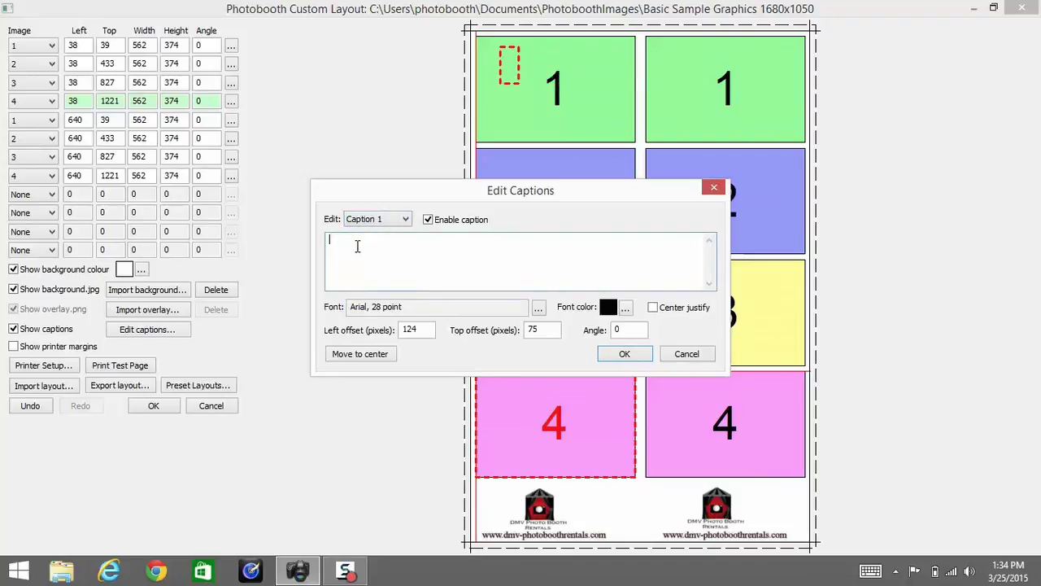
{"action": "type", "text": "NEW "}
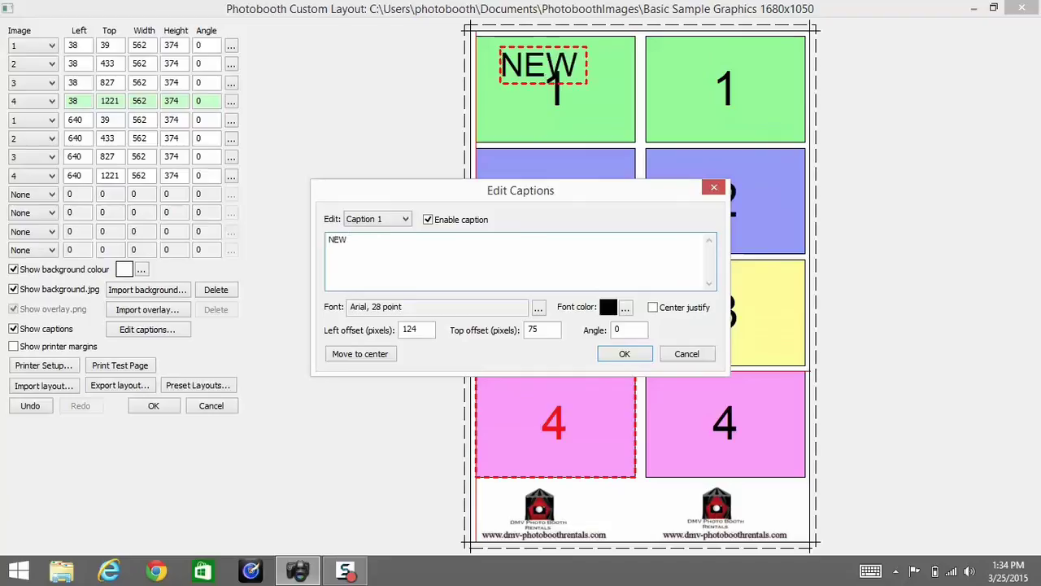
{"action": "type", "text": "CAPTION"}
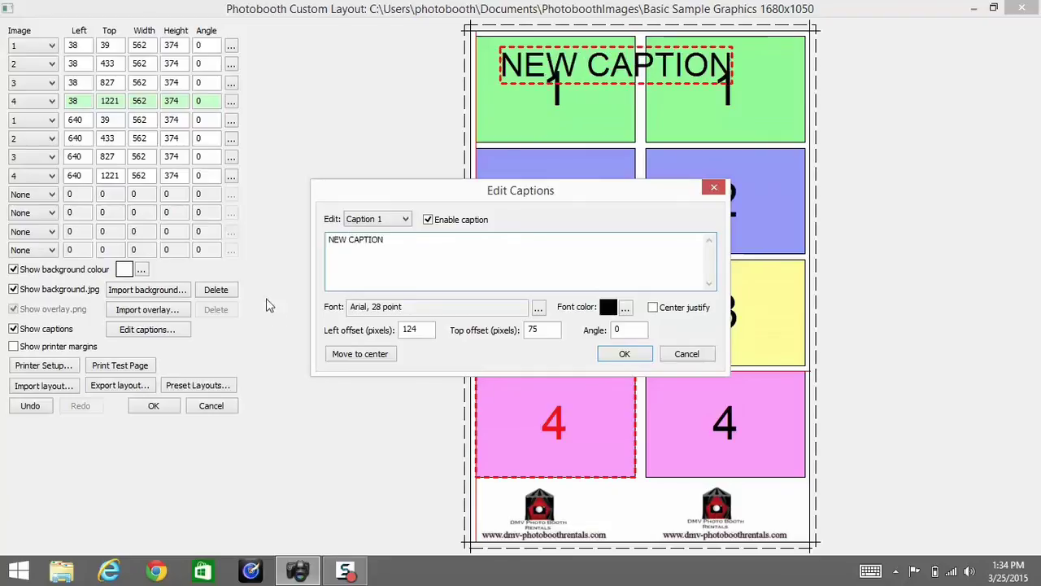
{"action": "left_click", "coordinate": [534, 304]}
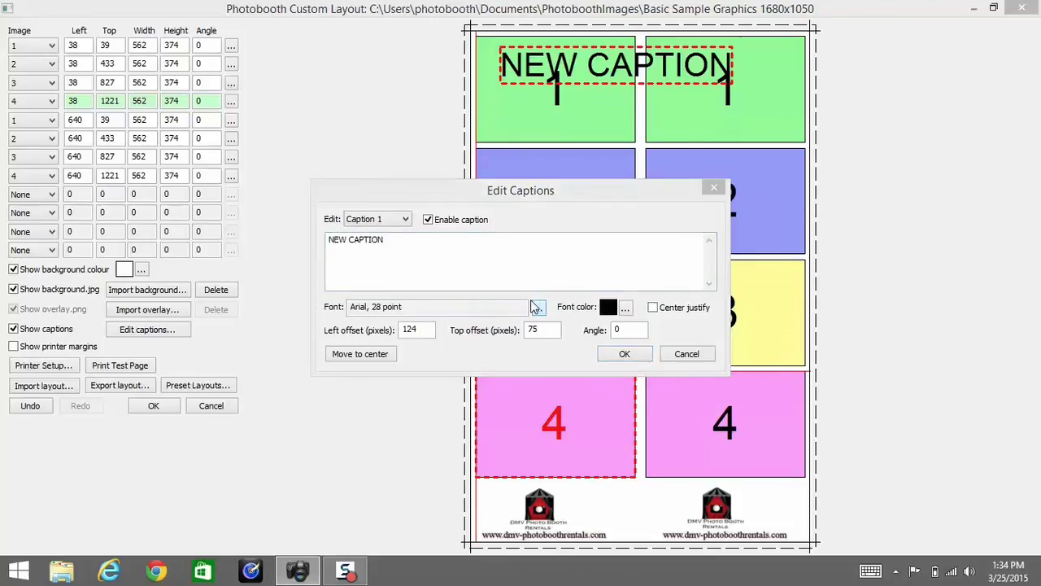
After trying several fonts, set the caption font to AR BONNIE bold.
{"action": "left_click", "coordinate": [396, 224]}
{"action": "left_click", "coordinate": [404, 254]}
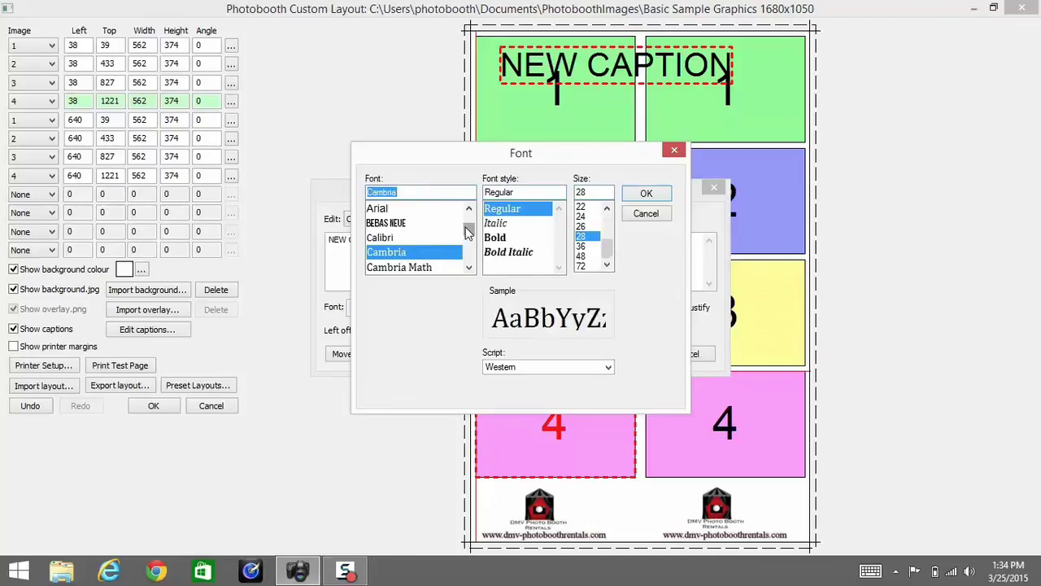
{"action": "left_click_drag", "start_coordinate": [469, 230], "coordinate": [460, 268]}
{"action": "left_click", "coordinate": [409, 225]}
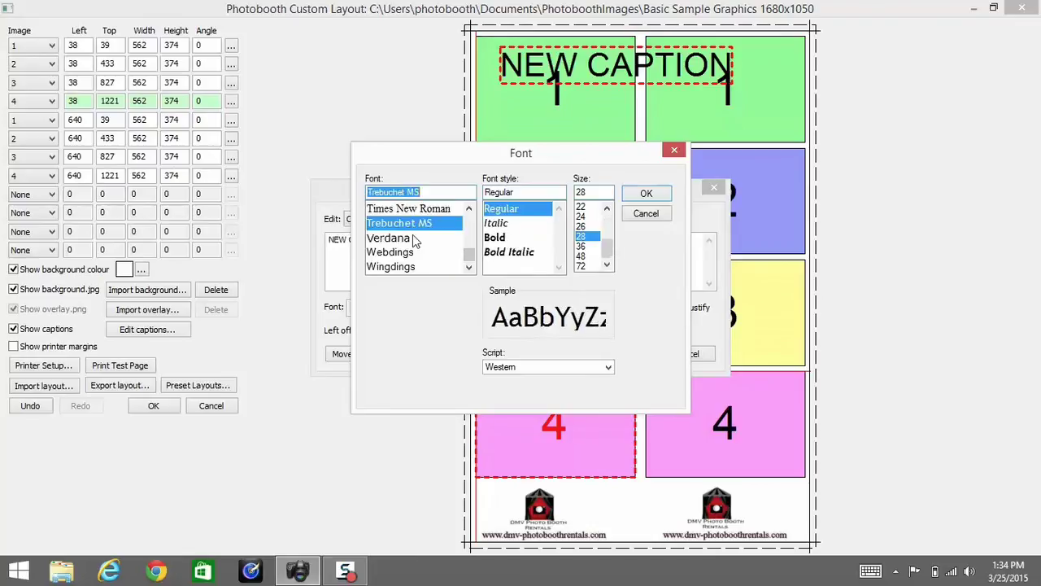
{"action": "scroll", "coordinate": [471, 218], "scroll_direction": "up", "scroll_amount": 15}
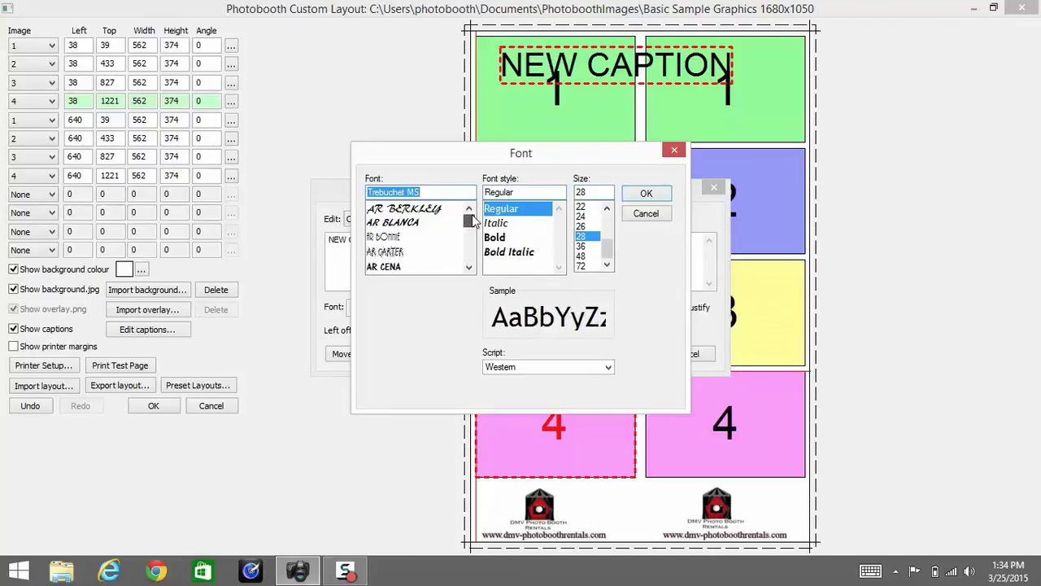
{"action": "left_click", "coordinate": [390, 236]}
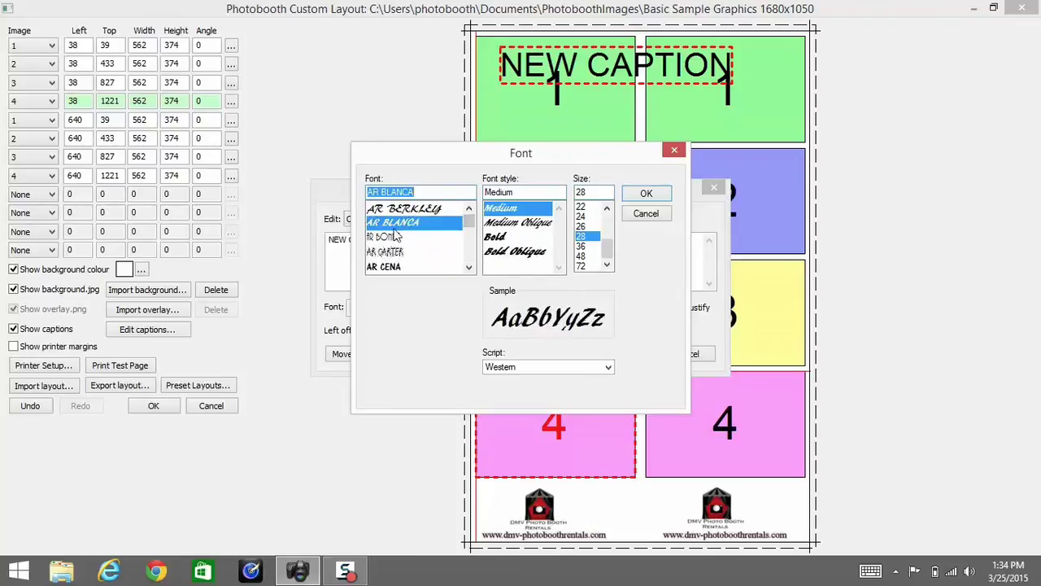
{"action": "left_click", "coordinate": [512, 236]}
{"action": "left_click", "coordinate": [646, 195]}
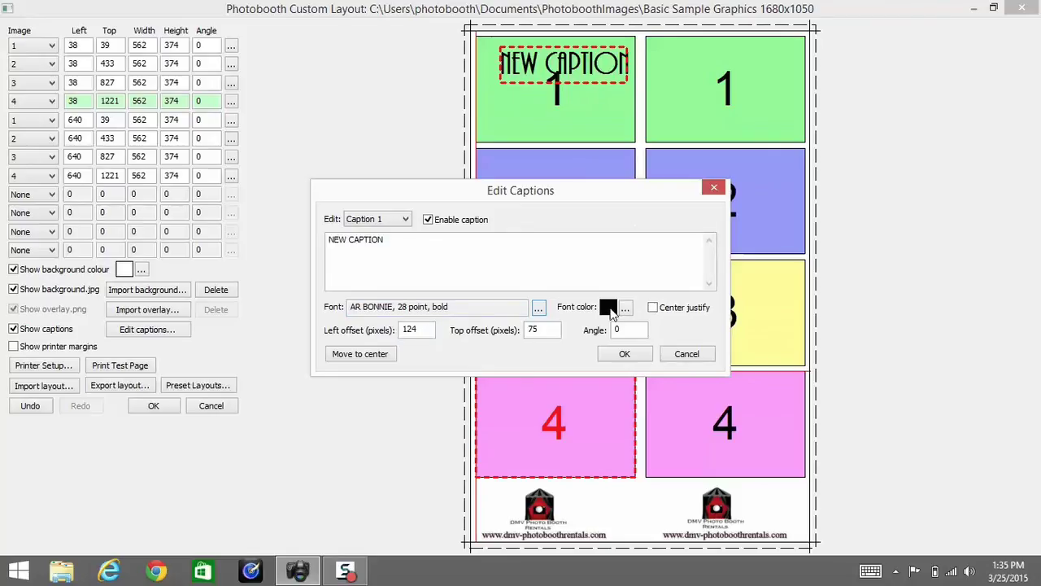
Set the caption font colour to dark red.
{"action": "left_click", "coordinate": [625, 308]}
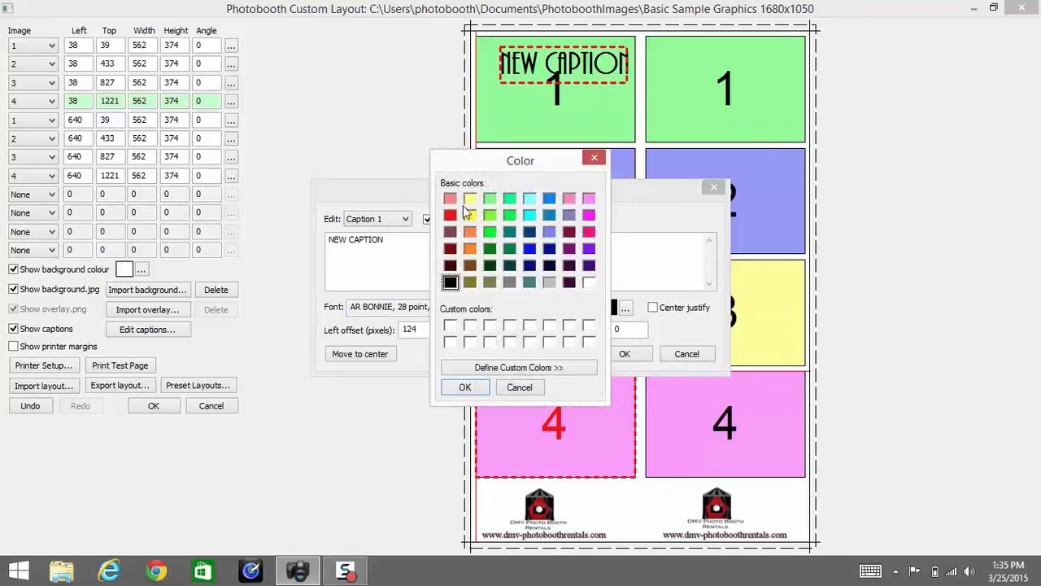
{"action": "left_click", "coordinate": [451, 216]}
{"action": "left_click", "coordinate": [451, 249]}
{"action": "left_click", "coordinate": [464, 387]}
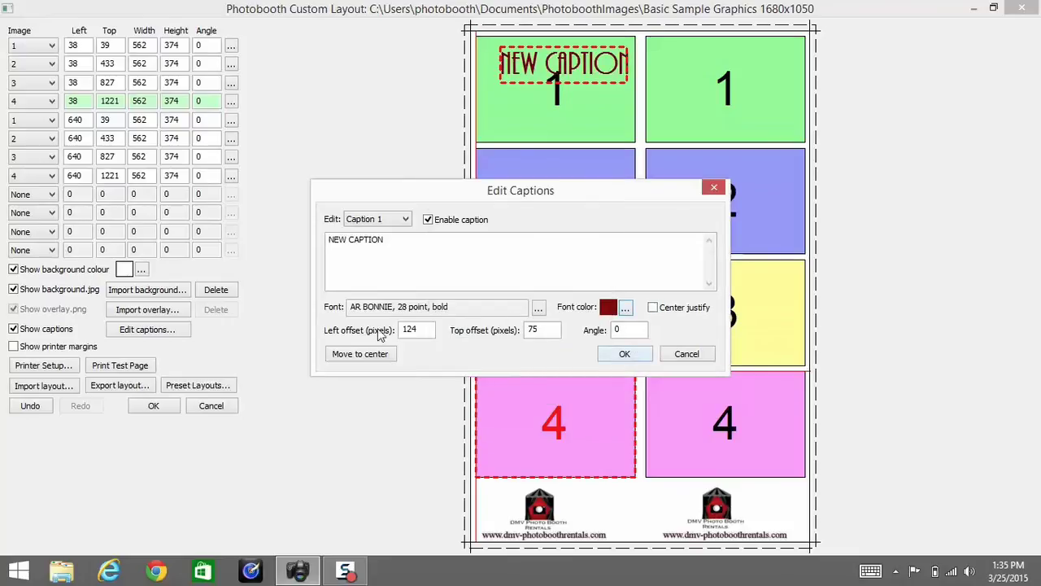
Apply the caption, undo the accidental photo 4 shift, and move NEW CAPTION over the fourth photos.
{"action": "left_click", "coordinate": [624, 354]}
{"action": "left_click_drag", "start_coordinate": [562, 65], "coordinate": [614, 87]}
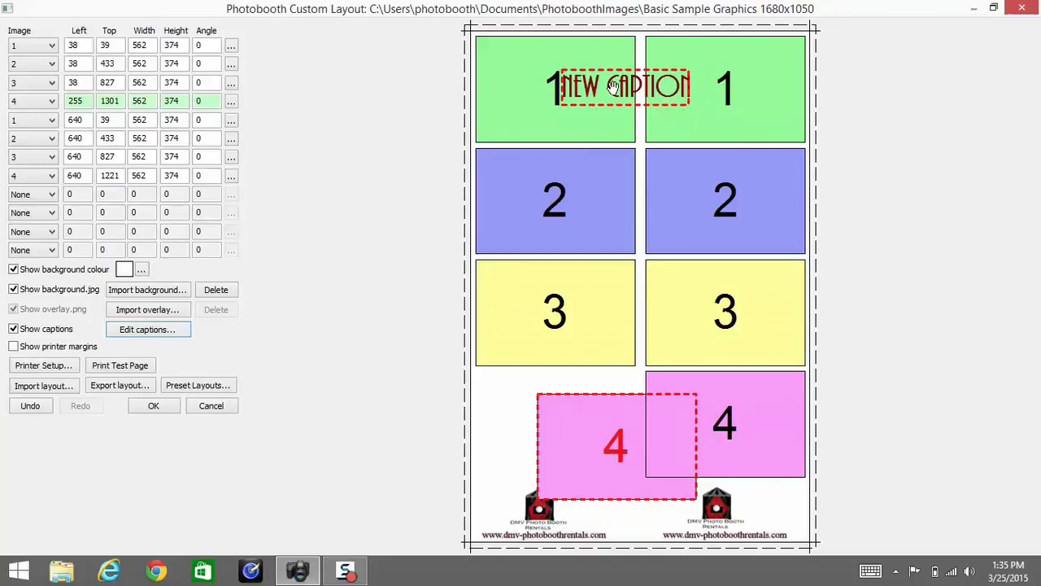
{"action": "key", "text": "ctrl+z"}
{"action": "left_click", "coordinate": [886, 134]}
{"action": "left_click", "coordinate": [608, 78]}
{"action": "left_click_drag", "start_coordinate": [608, 79], "coordinate": [638, 259]}
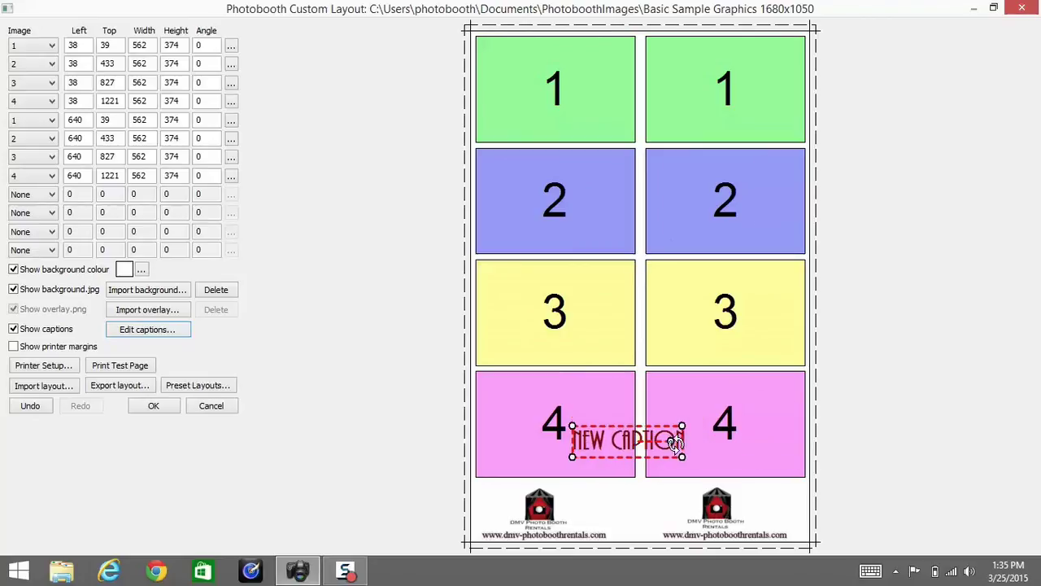
Rotate the caption around its centre, then disable it.
{"action": "left_click_drag", "start_coordinate": [670, 440], "coordinate": [622, 400]}
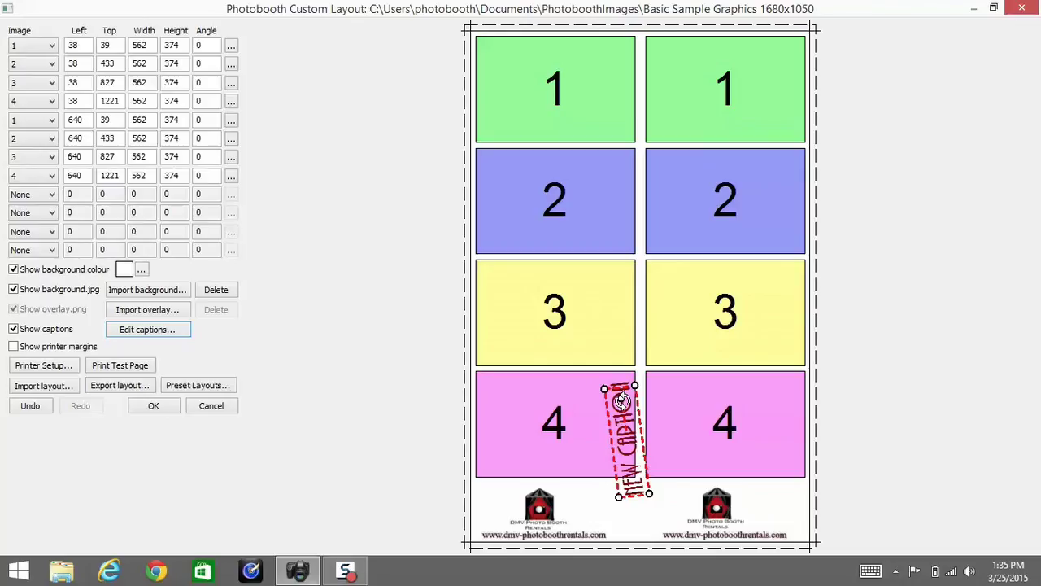
{"action": "right_click", "coordinate": [622, 400]}
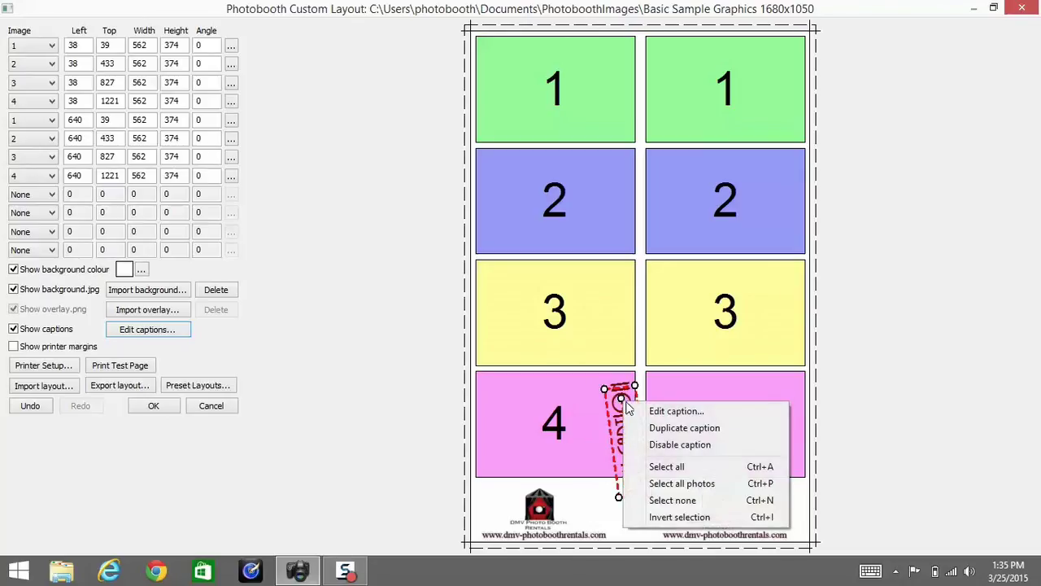
{"action": "left_click", "coordinate": [680, 445]}
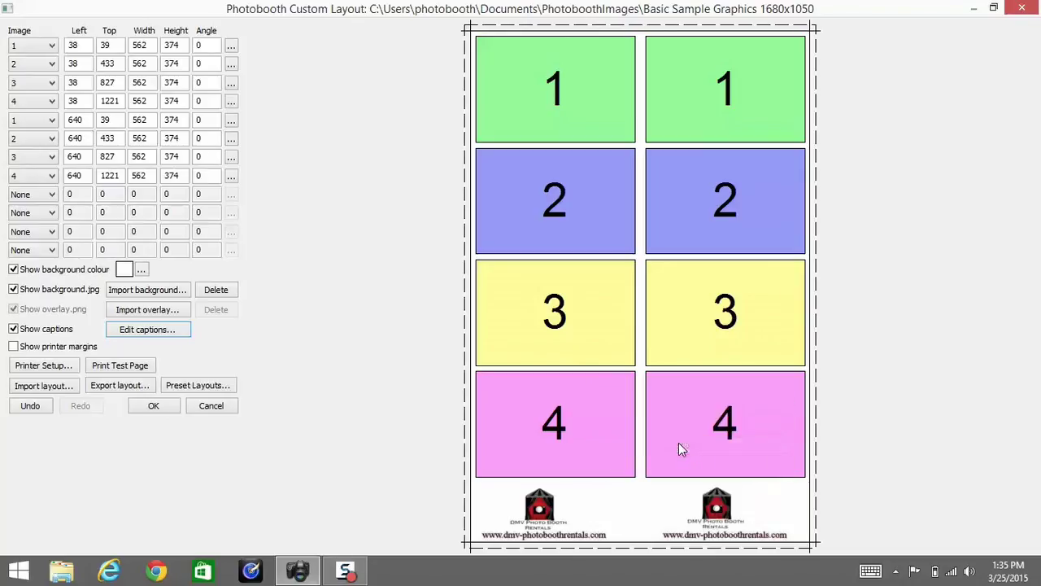
{"action": "left_click", "coordinate": [14, 328]}
{"action": "left_click", "coordinate": [13, 347]}
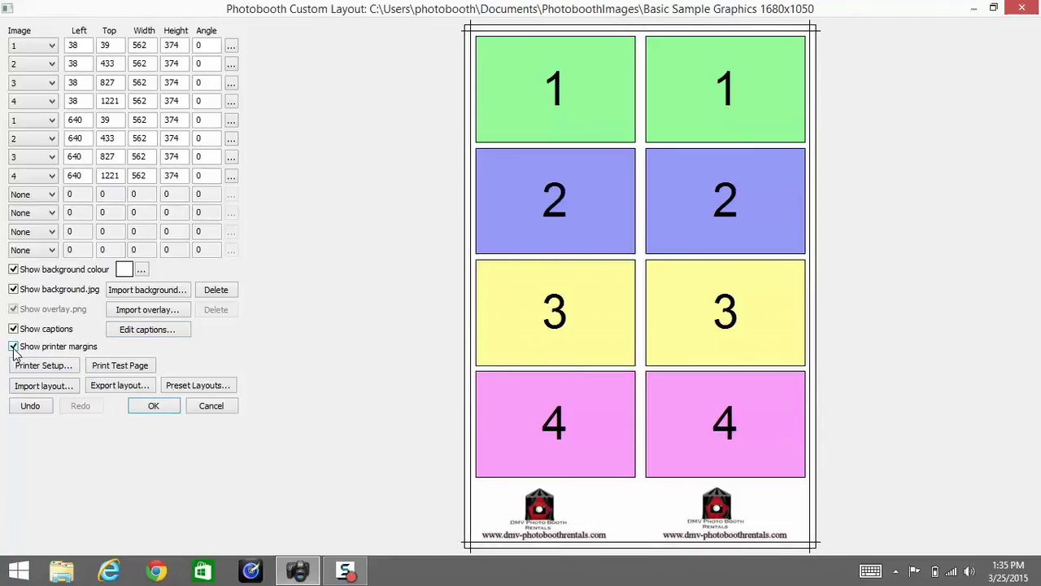
{"action": "left_click", "coordinate": [13, 348]}
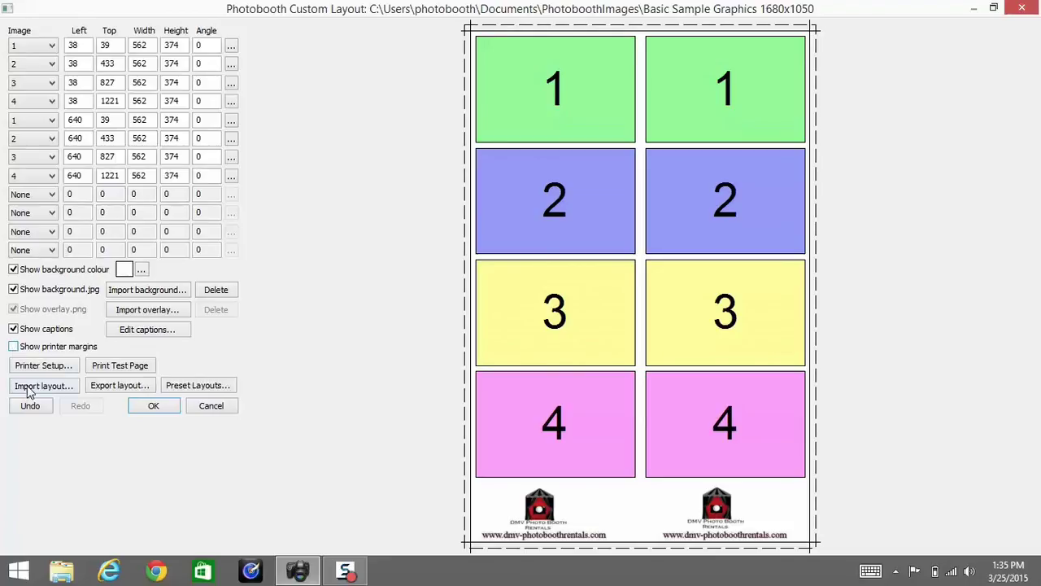
{"action": "left_click", "coordinate": [13, 346]}
{"action": "left_click", "coordinate": [13, 347]}
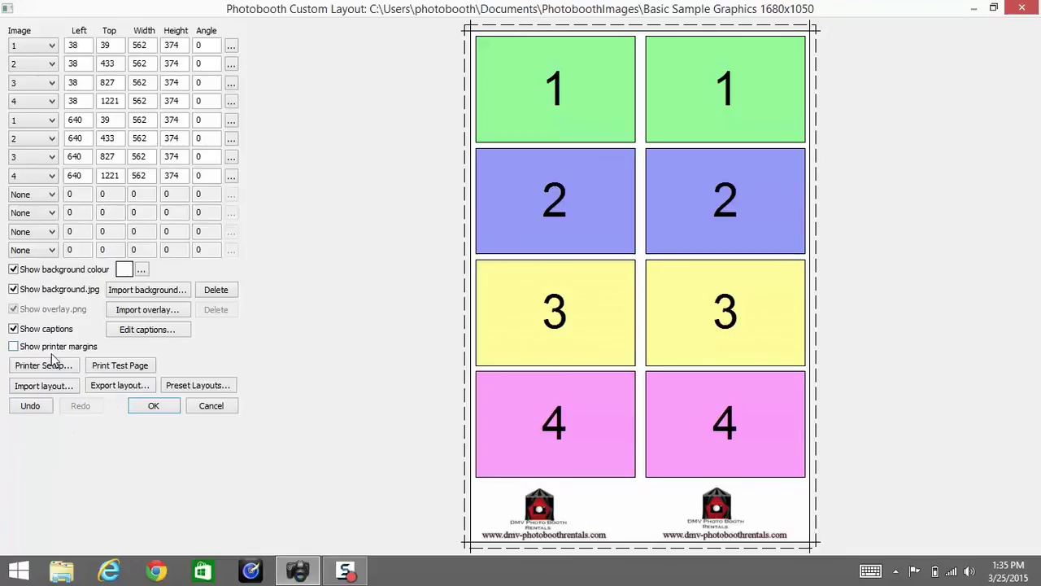